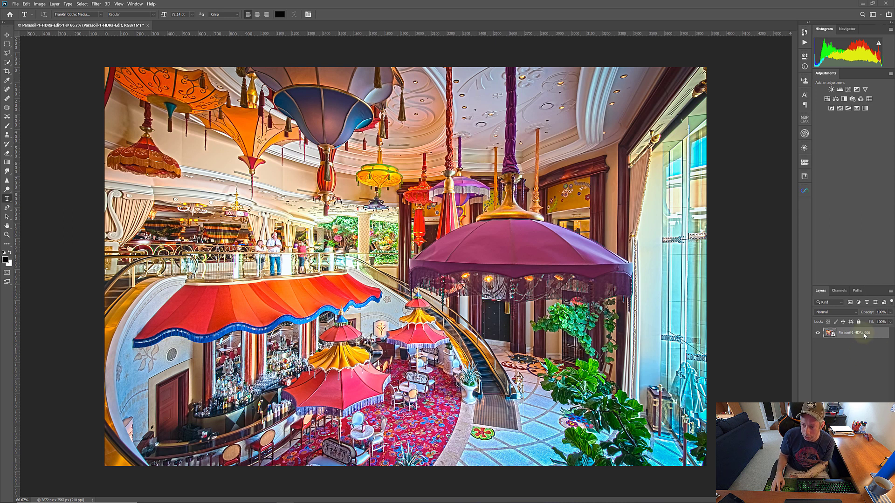
Duplicate the photo's smart object layer.
key(ctrl+j)
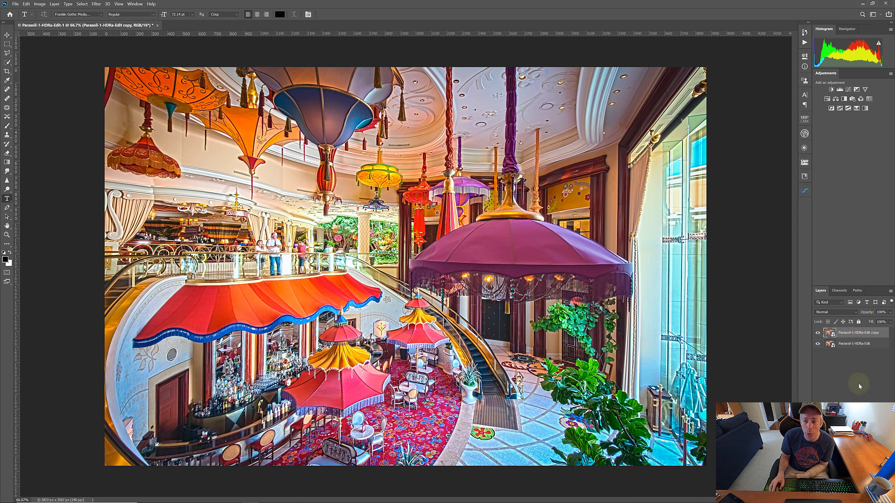
click(46, 5)
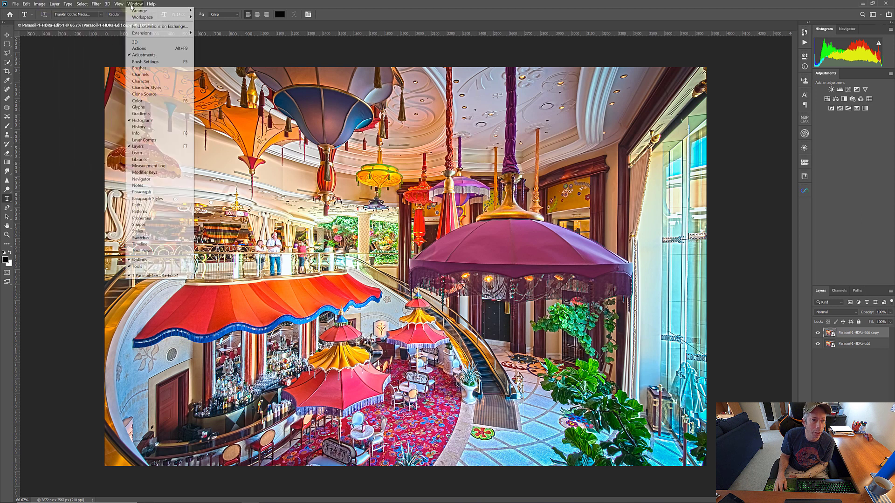
mouse_move(96, 5)
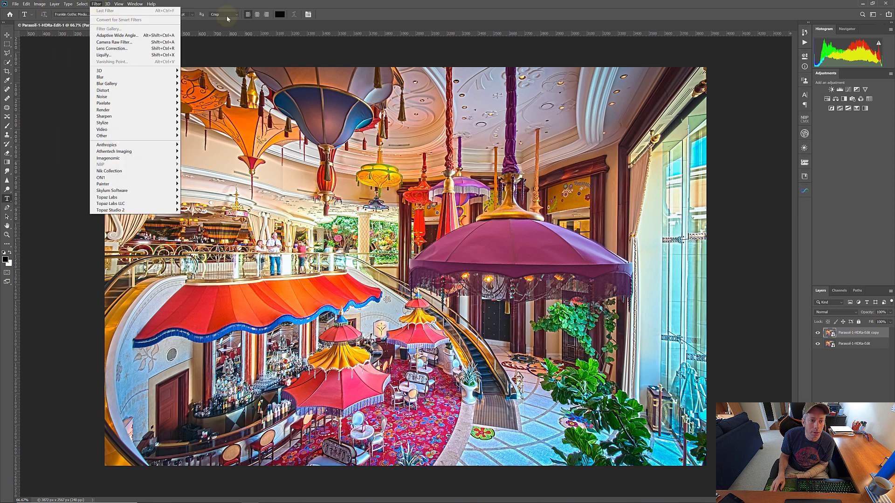
right_click(830, 334)
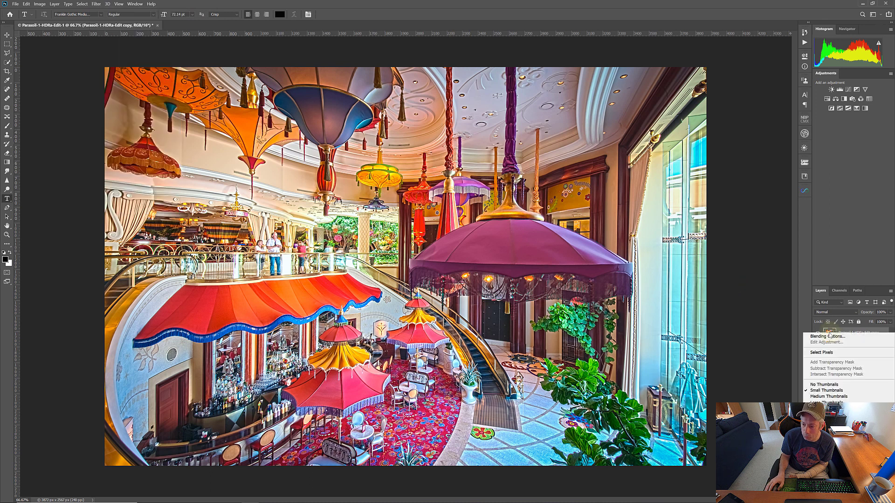
click(861, 209)
right_click(854, 331)
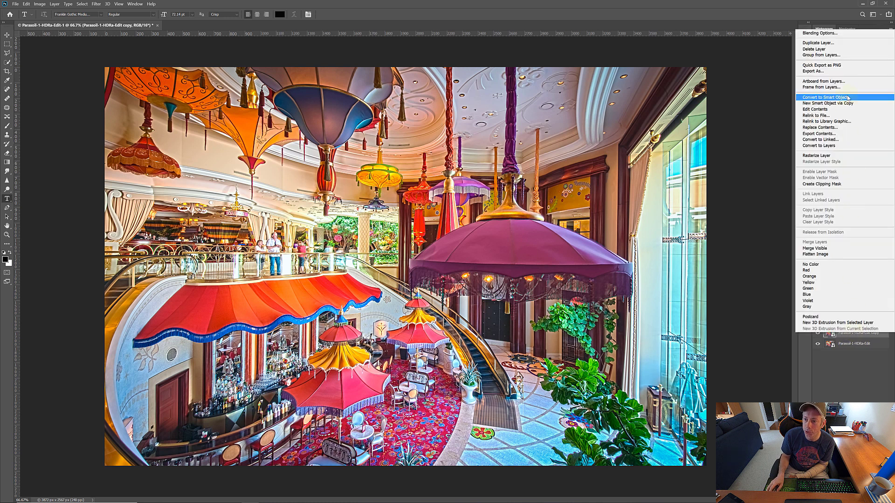
click(769, 356)
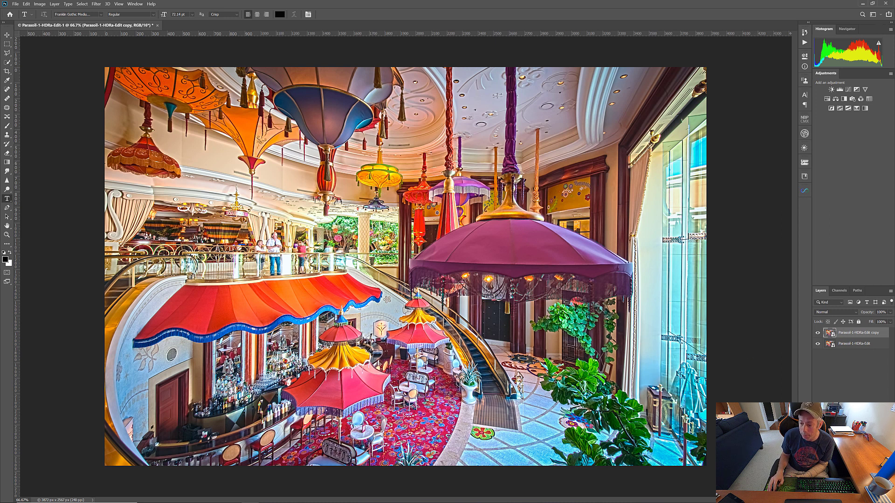
Add a new layer filled with green (RGB 139, 216, 99) sampled from the photo's foliage, and move the duplicate photo layer above it.
key(ctrl+shift+alt+n)
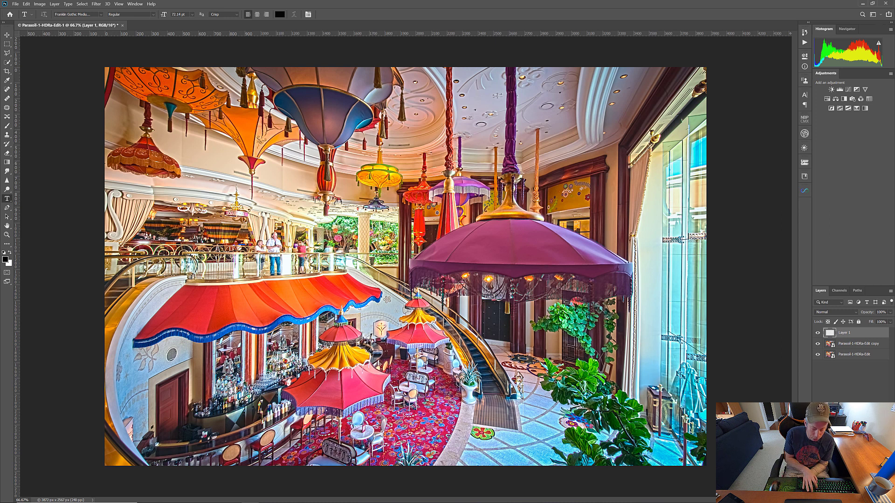
key(shift+F5)
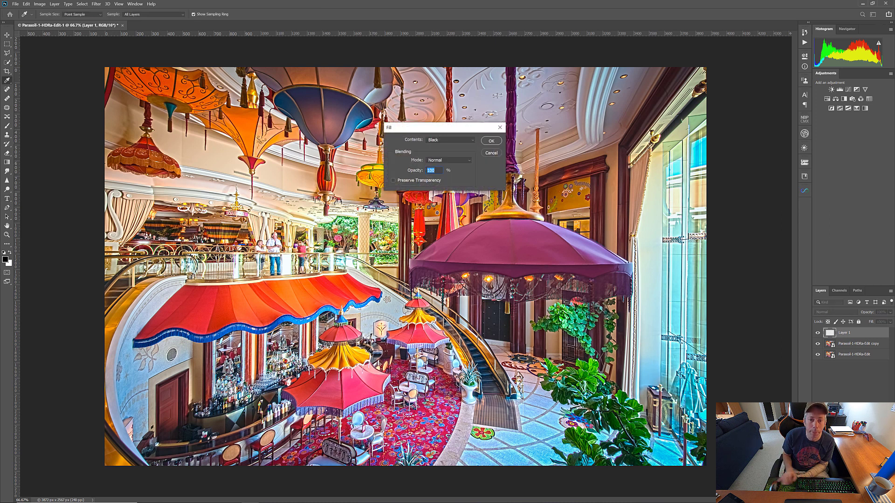
click(459, 140)
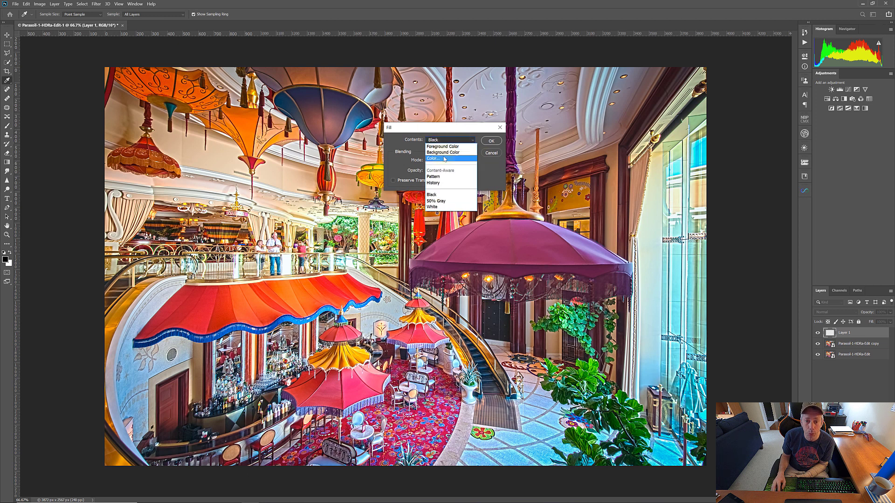
click(443, 157)
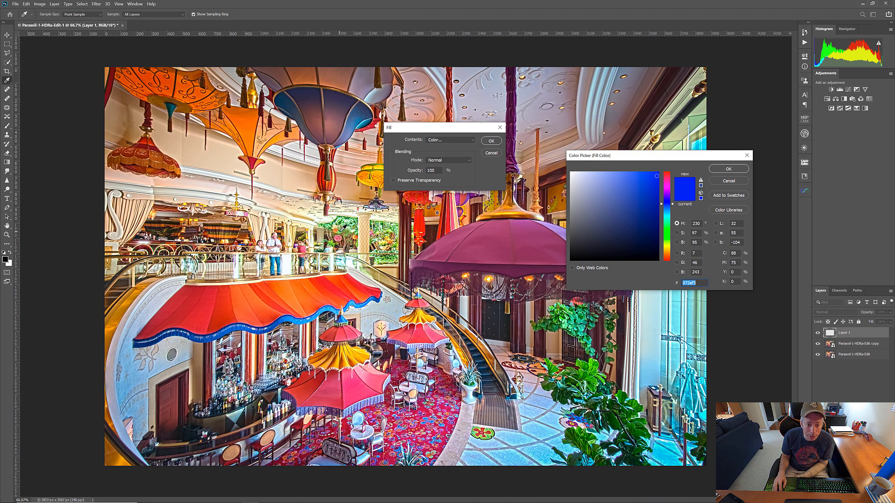
click(342, 229)
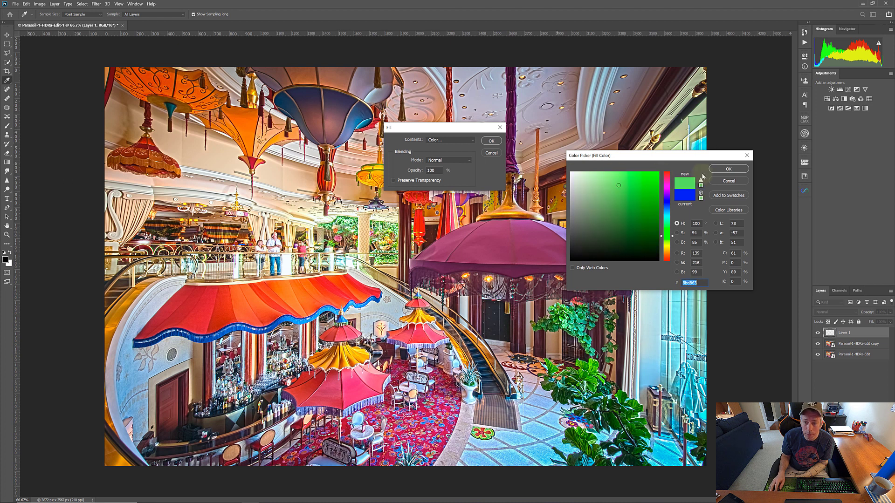
click(728, 168)
click(492, 141)
key(t)
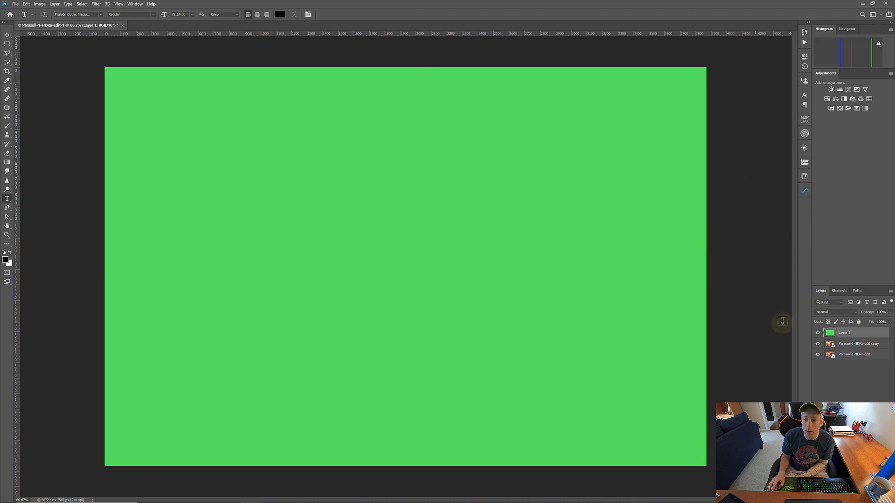
click(854, 348)
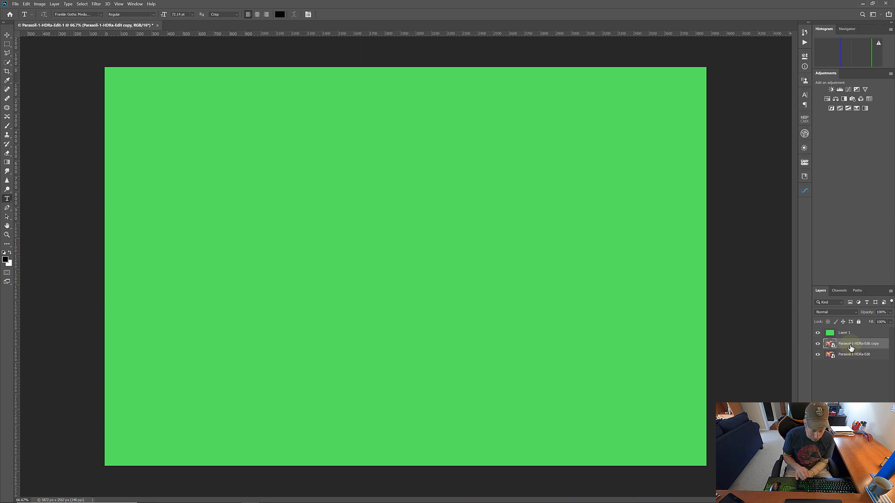
drag(842, 344, 842, 331)
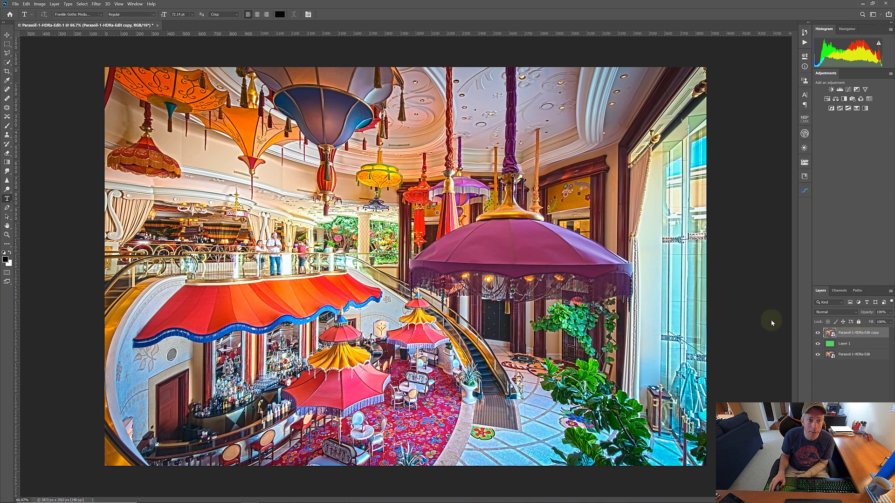
Liquify the duplicate photo layer with a size 1100 Forward Warp brush, swirling the whole picture around its middle.
click(97, 4)
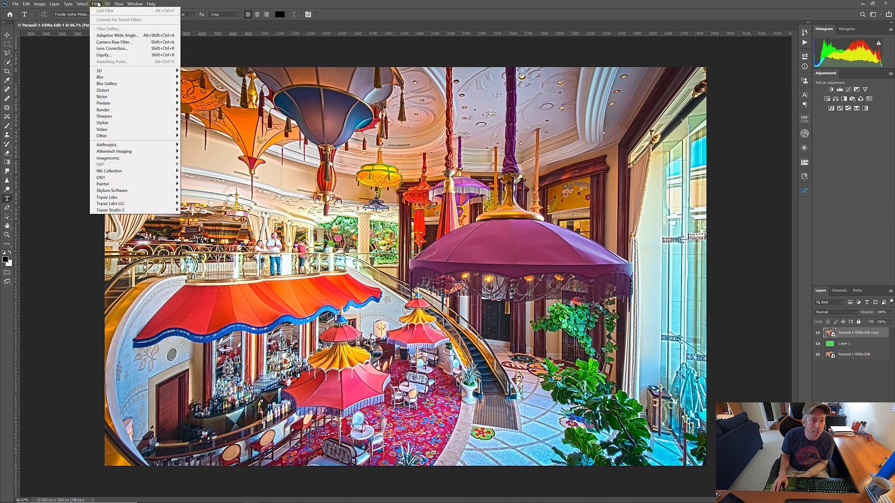
click(115, 56)
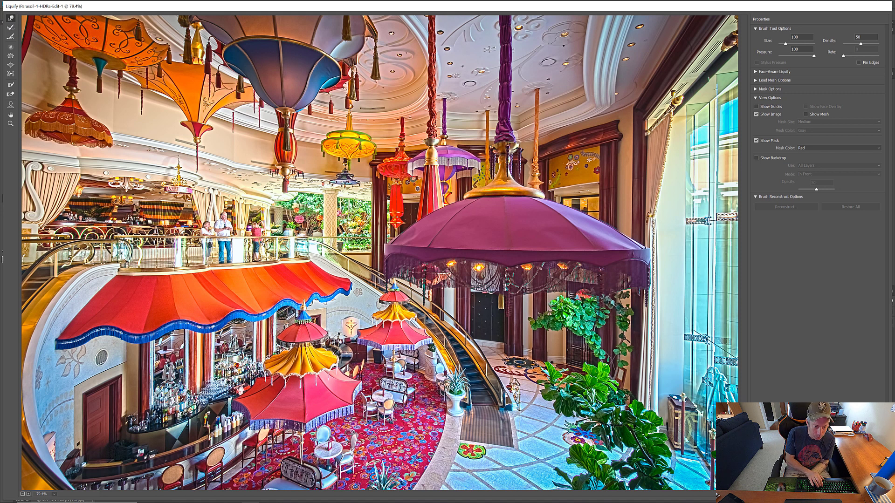
key(bracketright)
key(bracketright)
key(bracketright)
key(bracketright)
key(bracketright)
key(bracketright)
key(bracketright)
key(bracketright)
key(bracketright)
key(bracketright)
key(bracketright)
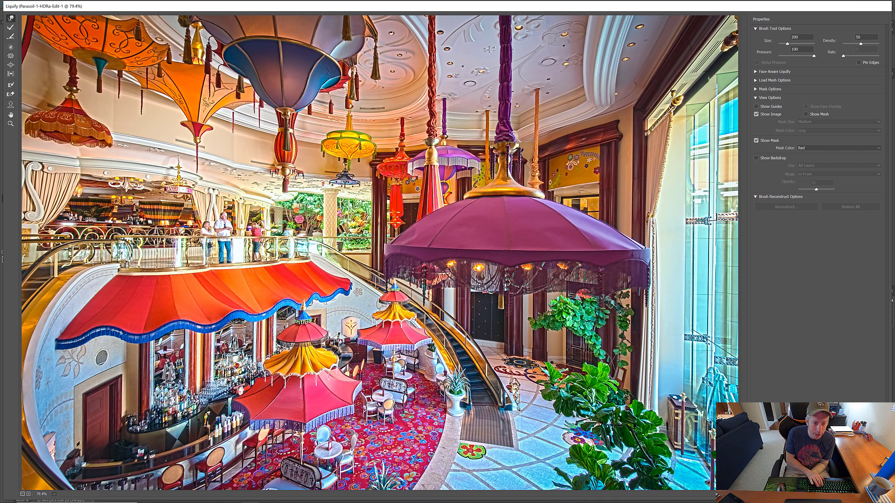
key(bracketright)
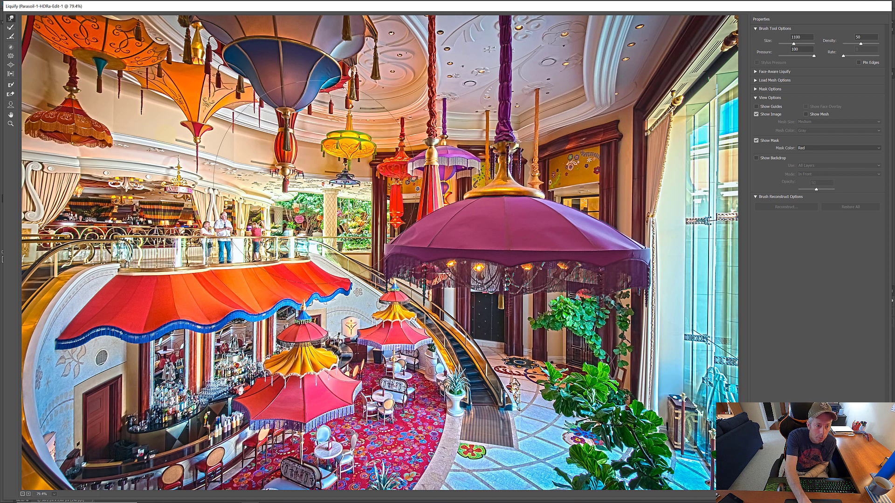
mouse_move(187, 84)
mouse_down()
mouse_move(140, 122)
mouse_move(114, 181)
mouse_move(105, 252)
mouse_up()
mouse_move(154, 410)
mouse_down()
mouse_move(261, 424)
mouse_move(583, 415)
mouse_move(685, 373)
mouse_move(699, 279)
mouse_move(690, 163)
mouse_move(606, 75)
mouse_move(401, 59)
mouse_move(299, 68)
mouse_move(224, 116)
mouse_move(177, 219)
mouse_move(210, 298)
mouse_move(345, 354)
mouse_move(508, 308)
mouse_move(466, 172)
mouse_move(391, 126)
mouse_move(289, 186)
mouse_move(326, 289)
mouse_move(382, 233)
mouse_move(364, 228)
mouse_up()
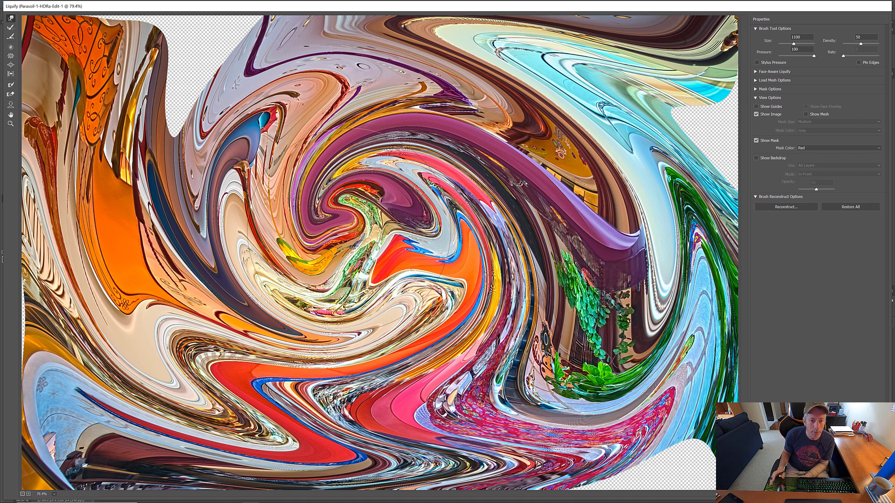
Twist the middle of the image into a tighter spiral with the Forward Warp brush at sizes 600 and 250.
key(bracketleft)
key(bracketleft)
key(bracketleft)
key(bracketleft)
key(bracketleft)
key(bracketleft)
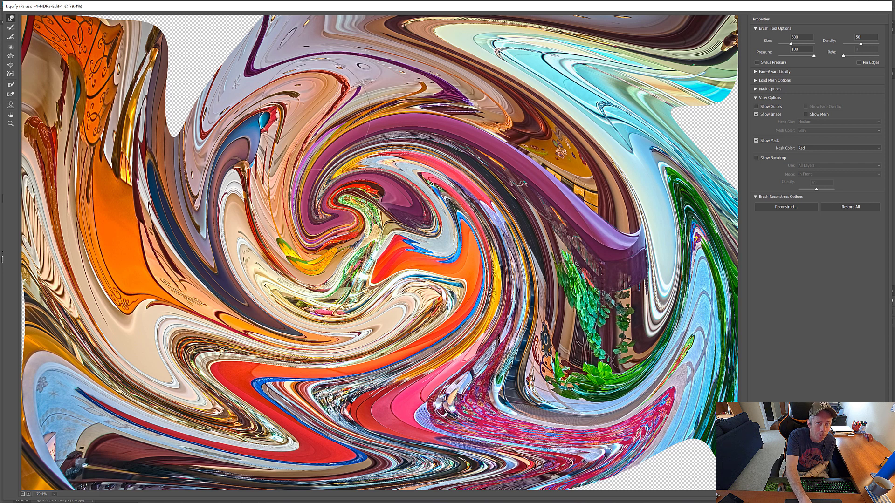
mouse_move(308, 124)
mouse_down()
mouse_move(251, 123)
mouse_move(222, 133)
mouse_move(175, 224)
mouse_move(180, 316)
mouse_move(261, 382)
mouse_move(332, 402)
mouse_move(469, 377)
mouse_move(473, 276)
mouse_move(417, 210)
mouse_move(433, 174)
mouse_move(392, 164)
mouse_move(337, 184)
mouse_move(291, 224)
mouse_move(295, 275)
mouse_move(332, 296)
mouse_move(371, 270)
mouse_move(393, 230)
mouse_move(352, 214)
mouse_move(326, 230)
mouse_move(347, 250)
mouse_up()
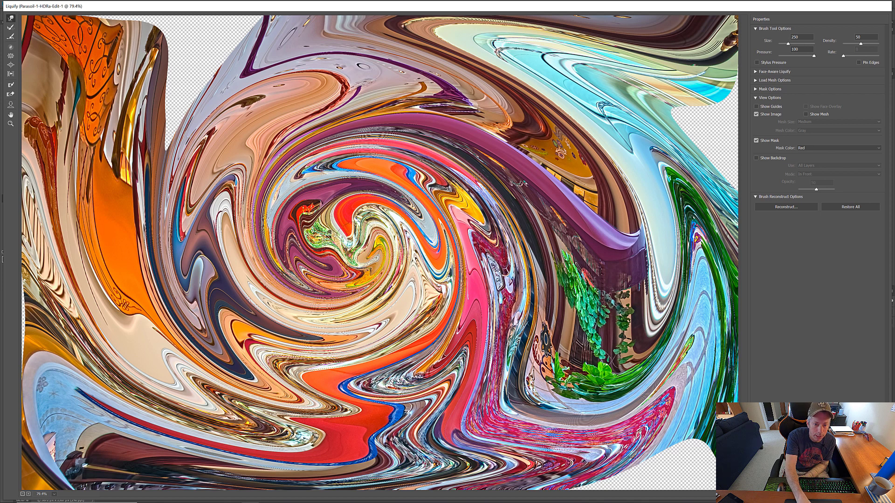
mouse_move(373, 177)
mouse_down()
mouse_move(338, 165)
mouse_move(324, 193)
mouse_move(333, 223)
mouse_move(359, 219)
mouse_up()
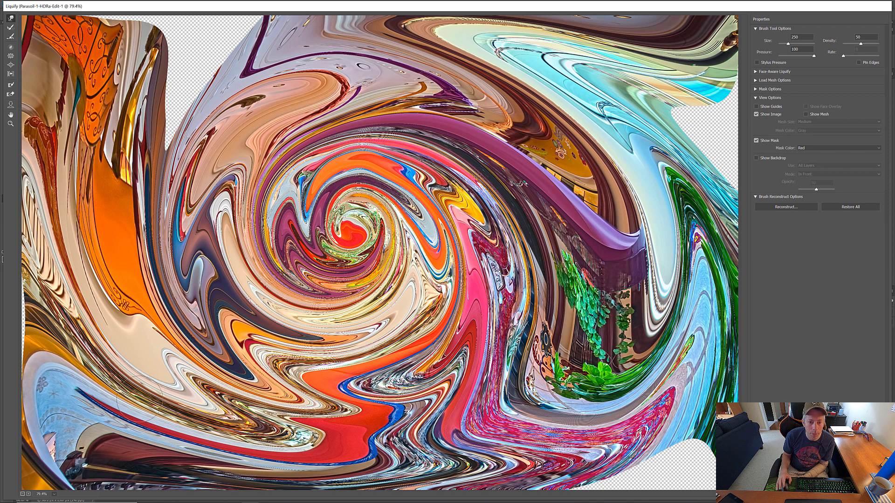
Warp the image's left side outward with the brush at size 900, covering the transparent gap near the upper-left corner.
key(bracketright)
key(bracketright)
key(bracketright)
key(bracketright)
key(bracketright)
key(bracketright)
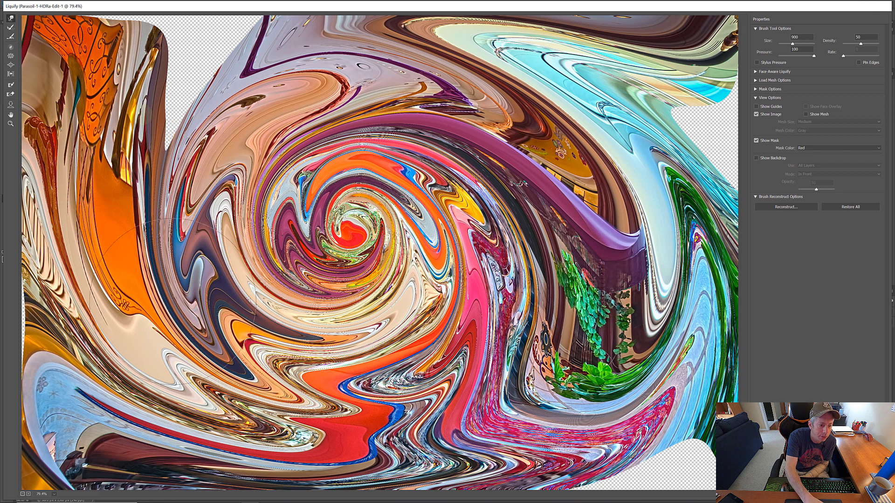
mouse_move(101, 264)
mouse_down()
mouse_move(96, 205)
mouse_move(110, 250)
mouse_move(132, 77)
mouse_move(102, 140)
mouse_move(208, 11)
mouse_move(150, 109)
mouse_move(181, 60)
mouse_move(252, 53)
mouse_move(231, 2)
mouse_move(216, 42)
mouse_move(156, 91)
mouse_move(0, 27)
mouse_up()
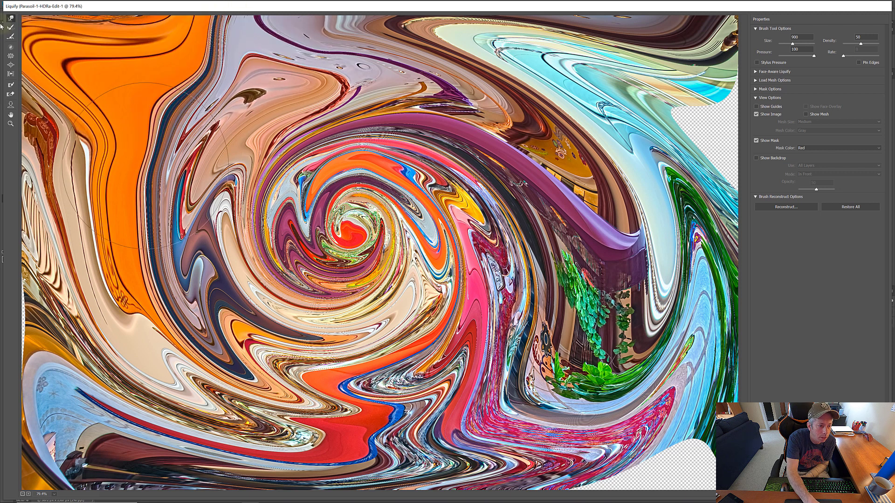
mouse_move(137, 161)
mouse_down()
mouse_move(116, 186)
mouse_move(1, 201)
mouse_up()
drag(125, 247, 63, 333)
drag(159, 245, 70, 406)
drag(135, 434, 47, 486)
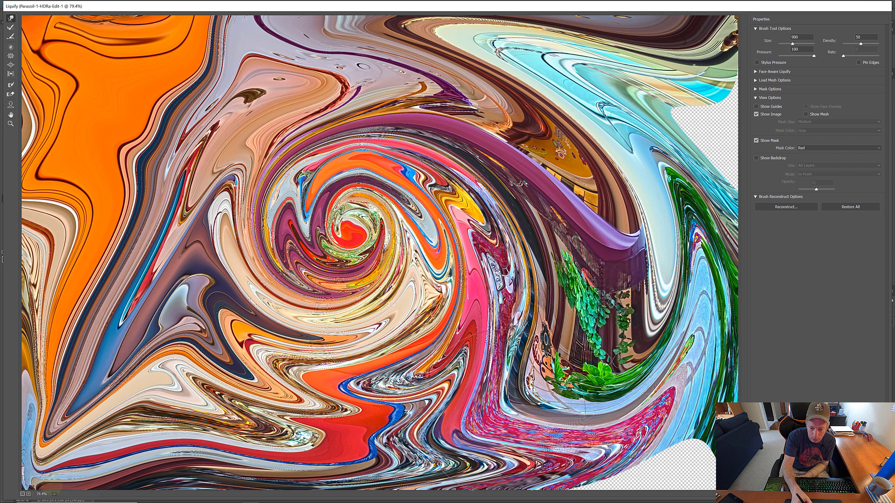
Push the warped image outward at its lower-right and upper-right corners to cover the transparent areas there.
drag(527, 354, 690, 460)
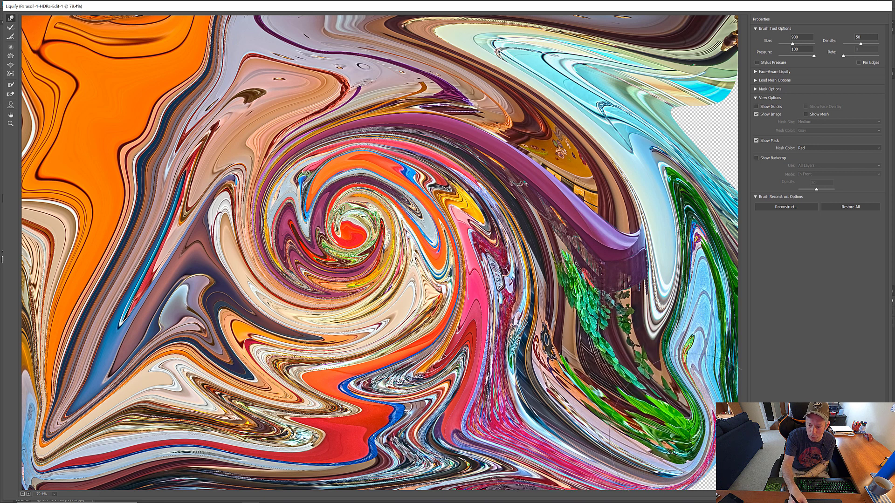
drag(627, 410, 699, 475)
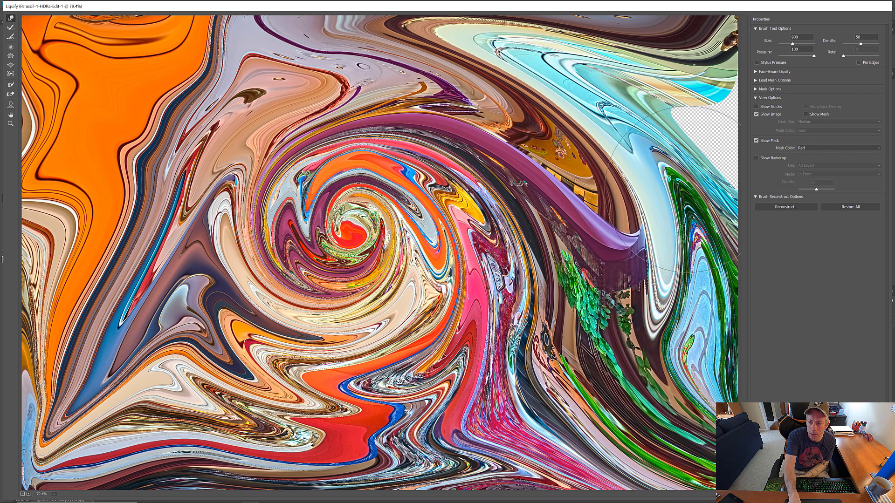
drag(695, 195, 753, 111)
drag(671, 121, 742, 58)
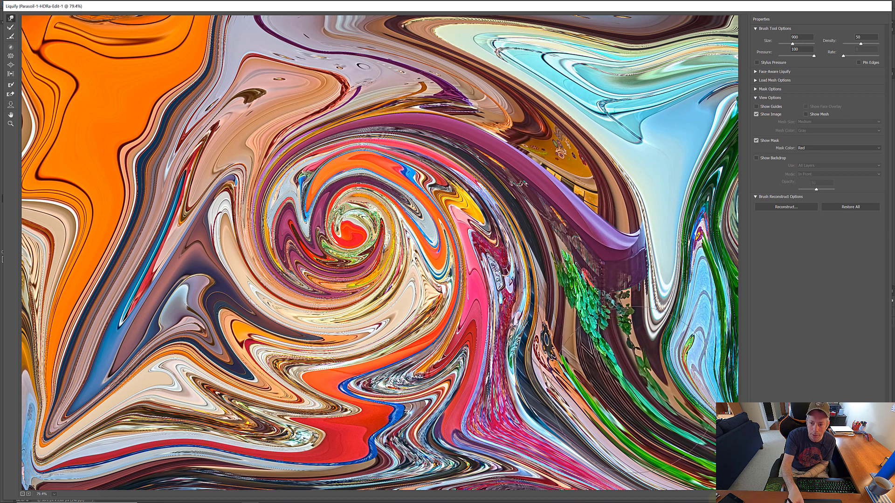
Swirl the image's outer areas further and pull pixels over the lower-left transparent gap, reducing the brush size to 600 and 500.
mouse_move(708, 219)
mouse_down()
mouse_move(649, 79)
mouse_move(91, 63)
mouse_move(65, 140)
mouse_move(74, 364)
mouse_move(124, 443)
mouse_move(173, 471)
mouse_up()
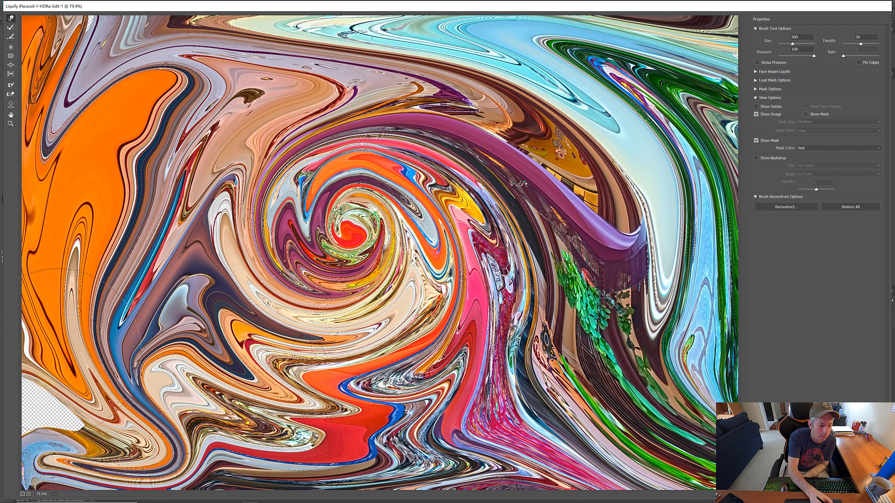
drag(48, 355, 47, 438)
key(bracketleft)
key(bracketleft)
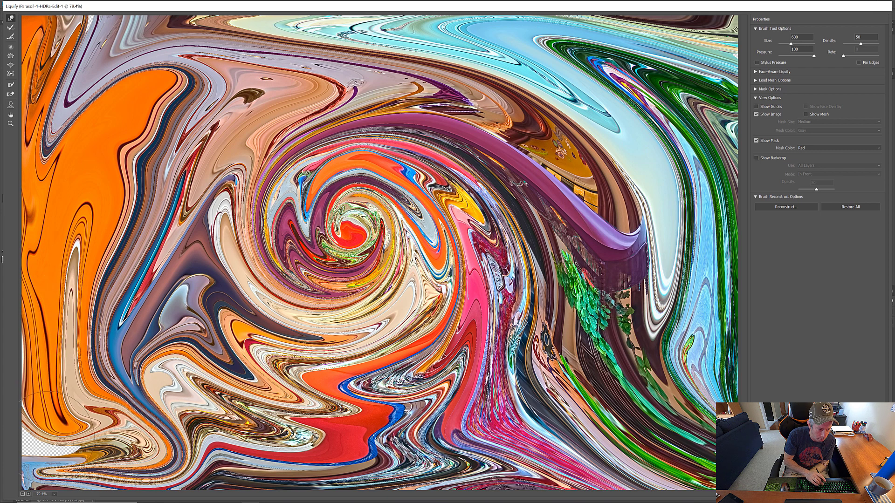
drag(51, 396, 84, 408)
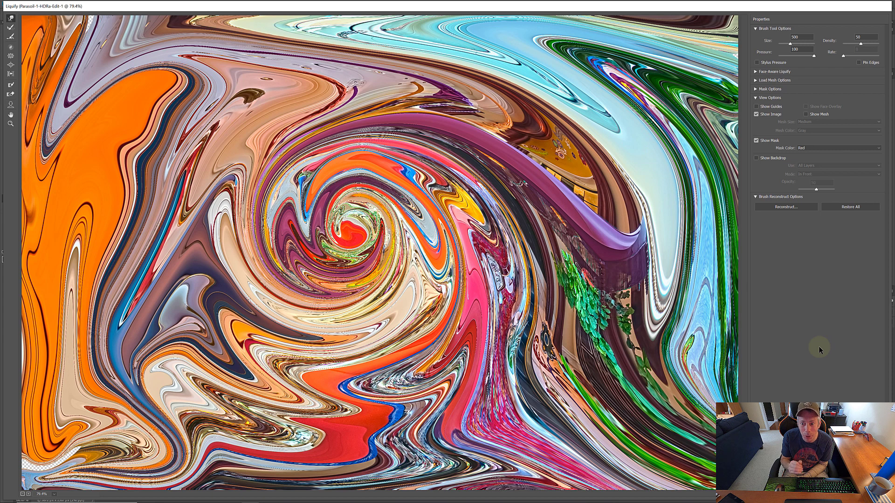
Try the Reconstruct adjustment on the warped image and accept it with an amount of 100.
click(794, 206)
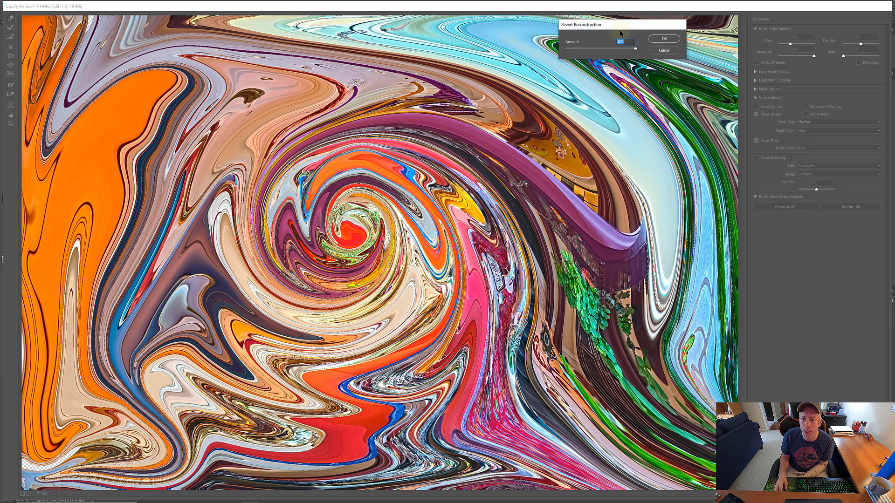
drag(617, 31, 501, 177)
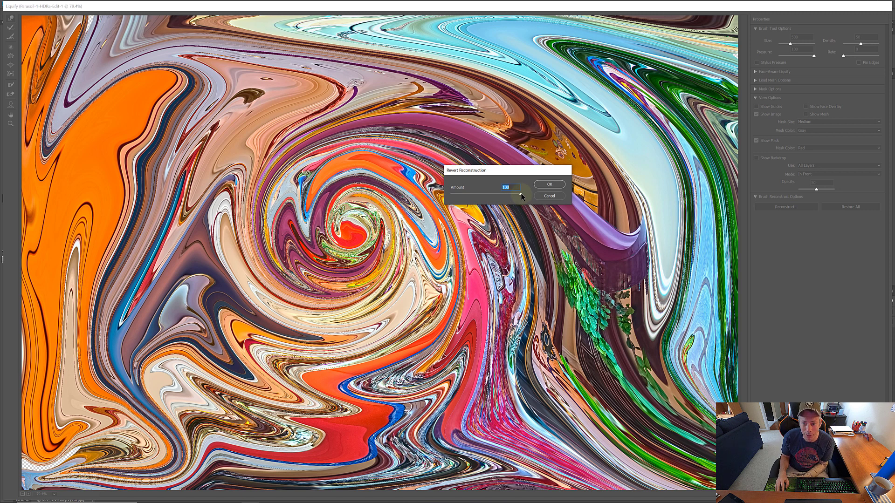
mouse_move(520, 195)
mouse_down()
mouse_move(447, 197)
mouse_move(525, 201)
mouse_up()
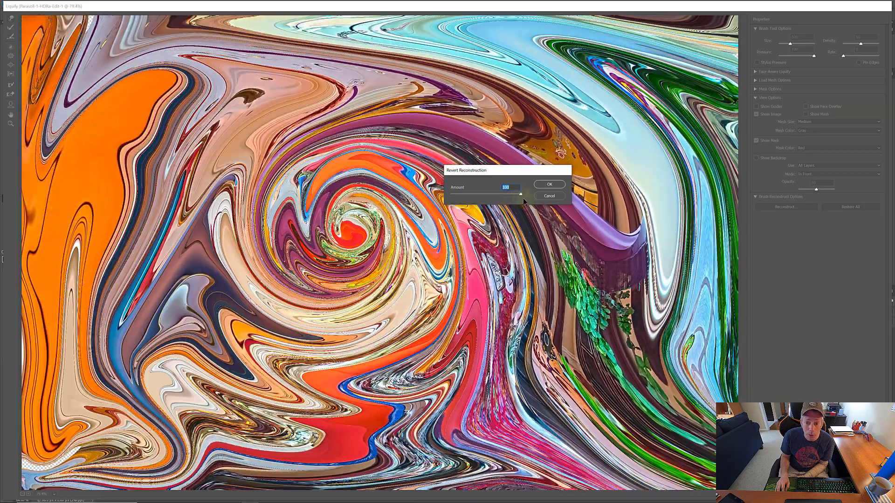
click(562, 185)
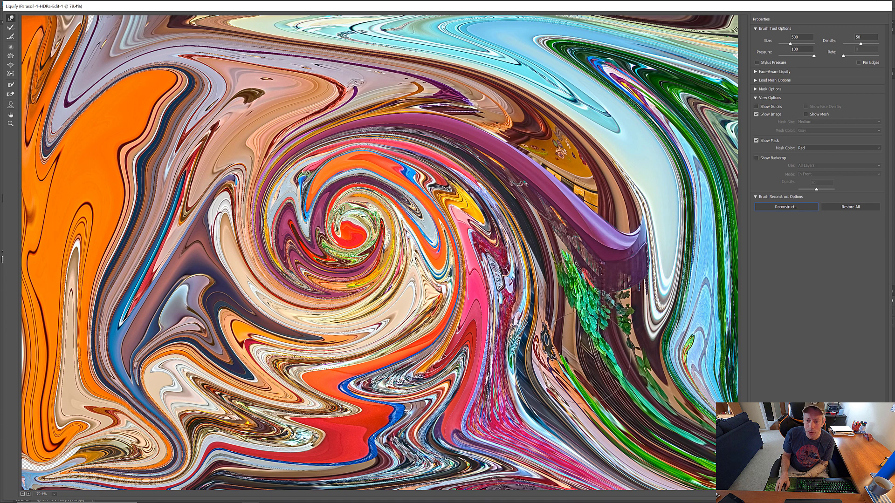
Warp the image's right half and upper area into deep waves with the brush at size 800, and apply the Liquify filter.
key(bracketright)
key(bracketright)
key(bracketright)
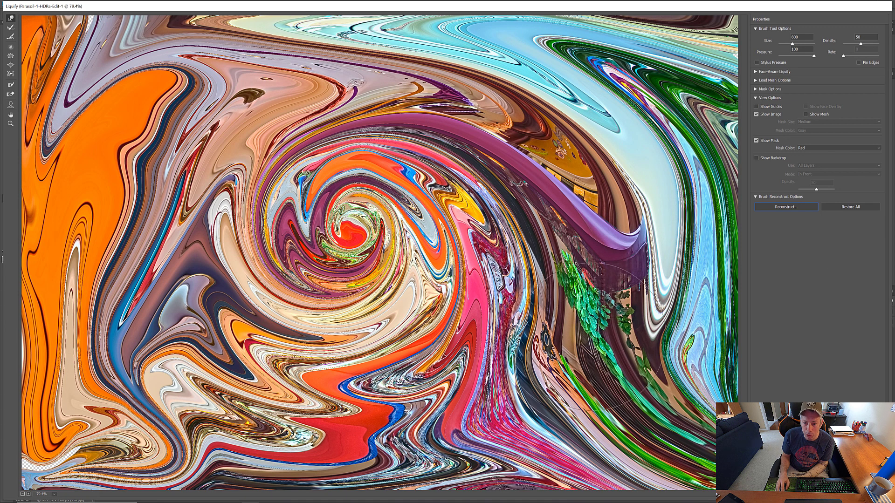
mouse_move(546, 354)
mouse_down()
mouse_move(604, 327)
mouse_move(638, 211)
mouse_move(573, 79)
mouse_up()
drag(553, 46, 542, 40)
mouse_move(597, 273)
mouse_down()
mouse_move(558, 186)
mouse_move(420, 54)
mouse_move(114, 69)
mouse_move(77, 238)
mouse_move(84, 438)
mouse_move(443, 420)
mouse_move(636, 262)
mouse_move(582, 101)
mouse_up()
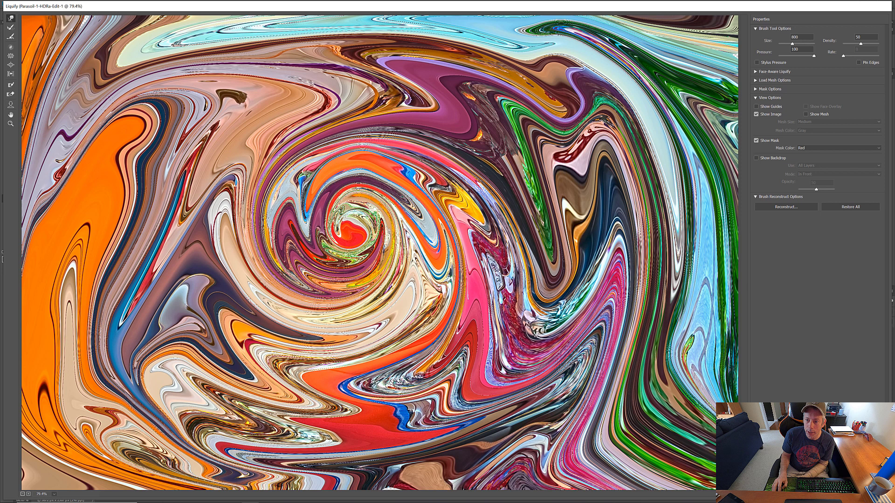
key(Return)
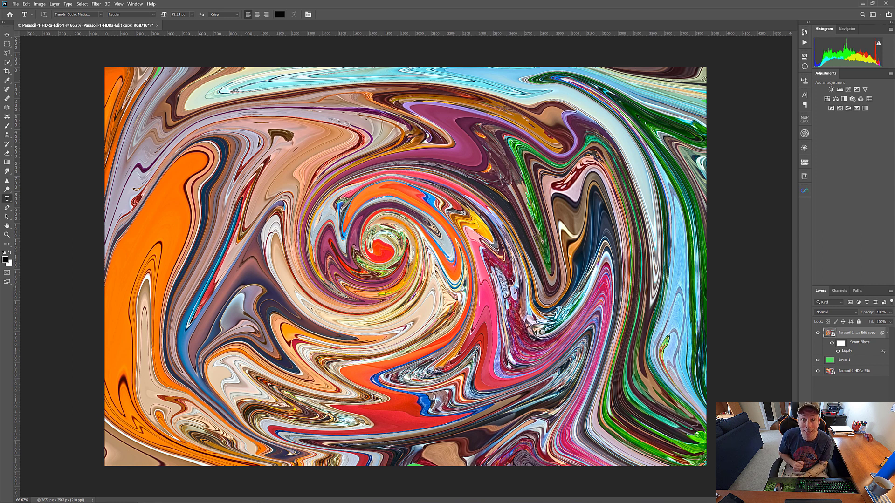
Reopen the duplicate layer's Liquify smart filter and curl the orange area along the image's left side with the brush at size 250.
double_click(846, 351)
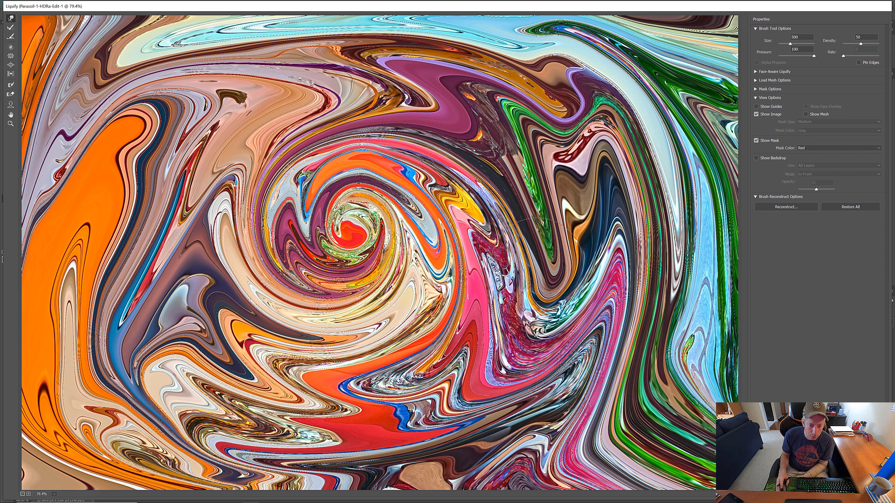
key(bracketleft)
key(bracketleft)
key(bracketleft)
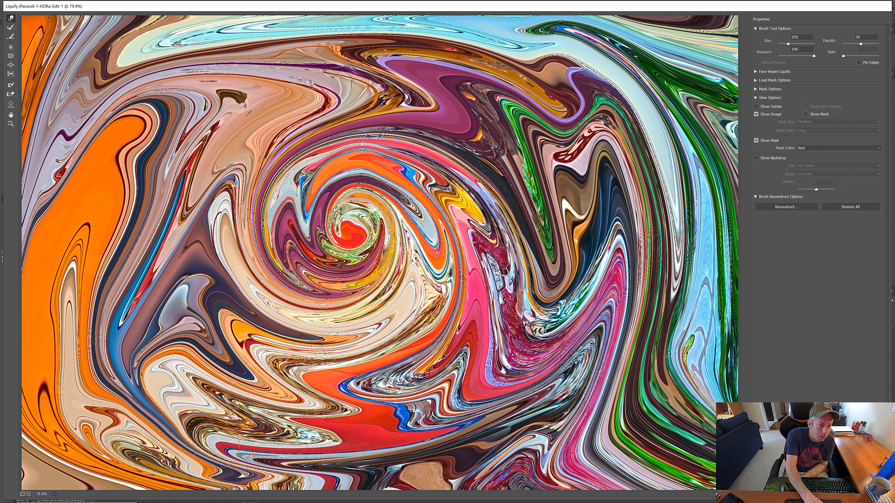
mouse_move(125, 215)
mouse_down()
mouse_move(82, 163)
mouse_move(78, 212)
mouse_up()
mouse_move(148, 259)
mouse_down()
mouse_move(114, 317)
mouse_move(46, 310)
mouse_move(89, 311)
mouse_move(130, 326)
mouse_move(69, 413)
mouse_move(123, 377)
mouse_up()
mouse_move(130, 154)
mouse_down()
mouse_move(94, 139)
mouse_move(95, 229)
mouse_move(56, 270)
mouse_move(79, 340)
mouse_up()
mouse_move(130, 326)
mouse_down()
mouse_move(75, 382)
mouse_move(107, 433)
mouse_up()
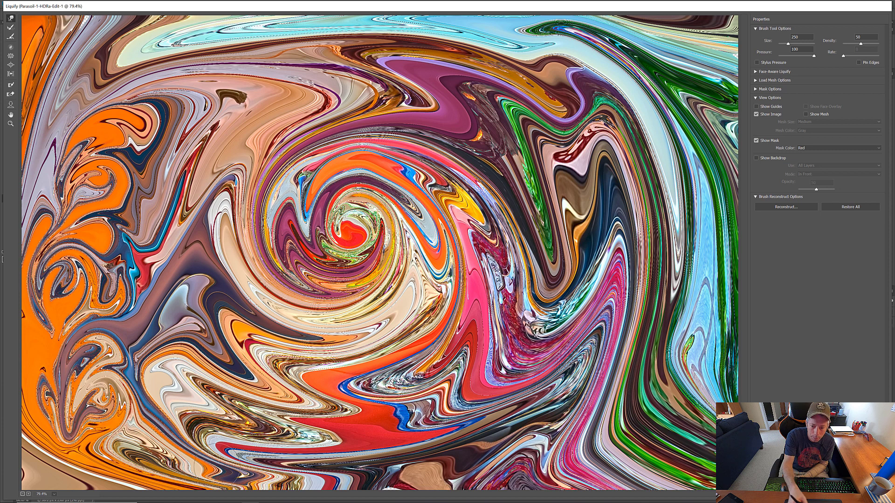
Add small curls along the image's right side and across its upper edge with the size 250 brush.
mouse_move(713, 378)
mouse_down()
mouse_move(690, 420)
mouse_move(662, 392)
mouse_move(708, 298)
mouse_move(685, 183)
mouse_up()
mouse_move(702, 44)
mouse_down()
mouse_move(618, 79)
mouse_move(627, 80)
mouse_move(598, 116)
mouse_up()
mouse_move(494, 86)
mouse_down()
mouse_move(466, 52)
mouse_move(410, 65)
mouse_move(448, 42)
mouse_up()
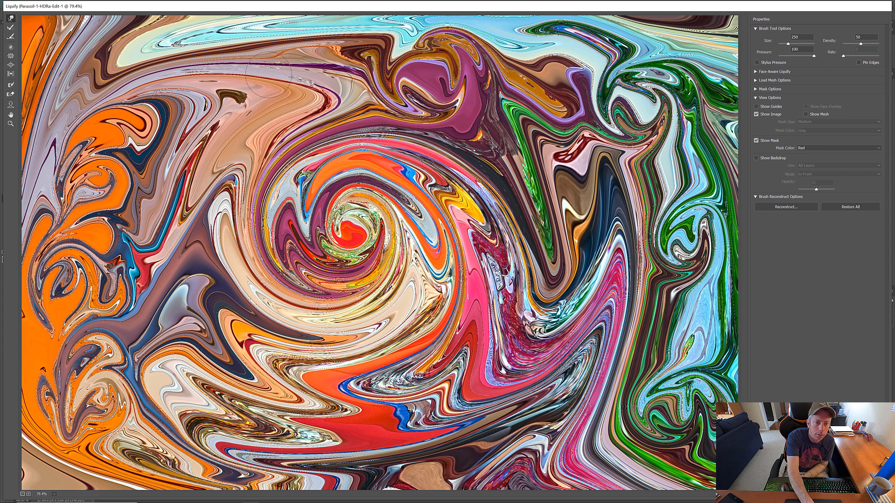
mouse_move(263, 72)
mouse_down()
mouse_move(209, 87)
mouse_move(237, 65)
mouse_up()
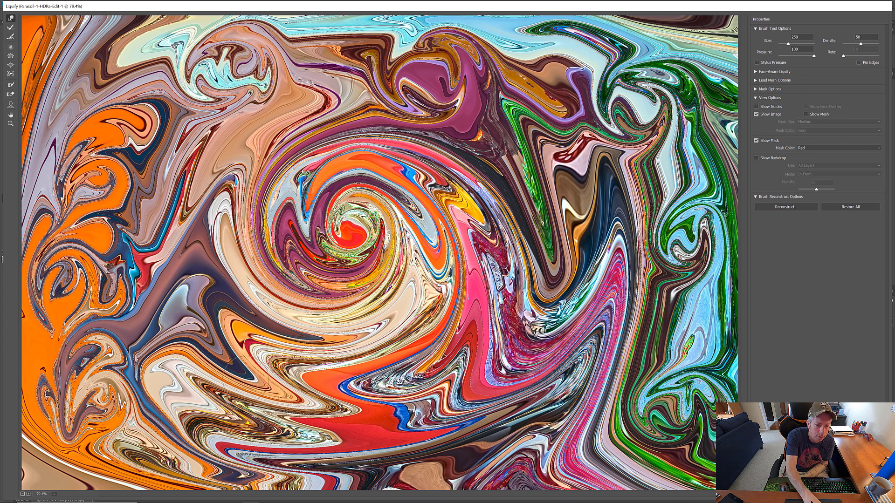
Add small swirls around the central spiral, in the dark, pink, green and tan areas, and apply the Liquify filter.
mouse_move(244, 310)
mouse_down()
mouse_move(186, 326)
mouse_move(249, 303)
mouse_up()
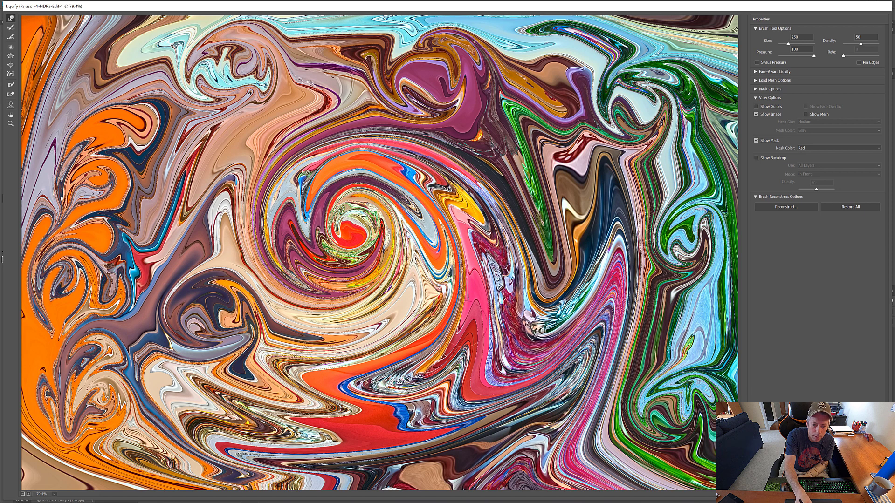
mouse_move(512, 298)
mouse_down()
mouse_move(485, 354)
mouse_move(508, 336)
mouse_up()
mouse_move(498, 135)
mouse_down()
mouse_move(518, 196)
mouse_move(509, 181)
mouse_up()
mouse_move(326, 98)
mouse_down()
mouse_move(361, 170)
mouse_move(308, 147)
mouse_up()
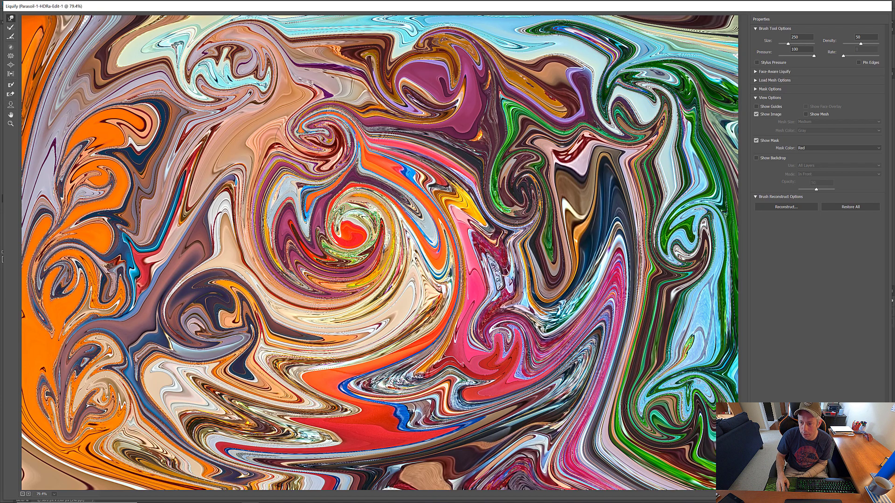
key(Return)
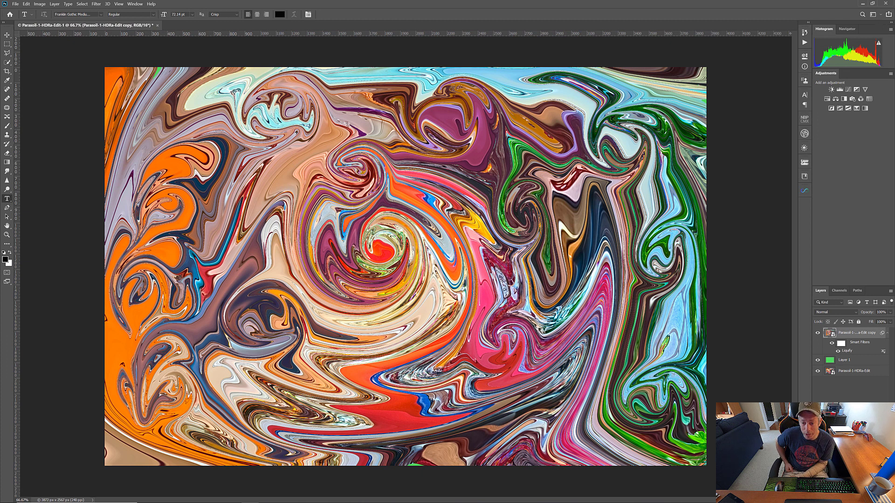
Reopen the Liquify smart filter to check that the warp is still editable, and close it without altering the image.
double_click(849, 353)
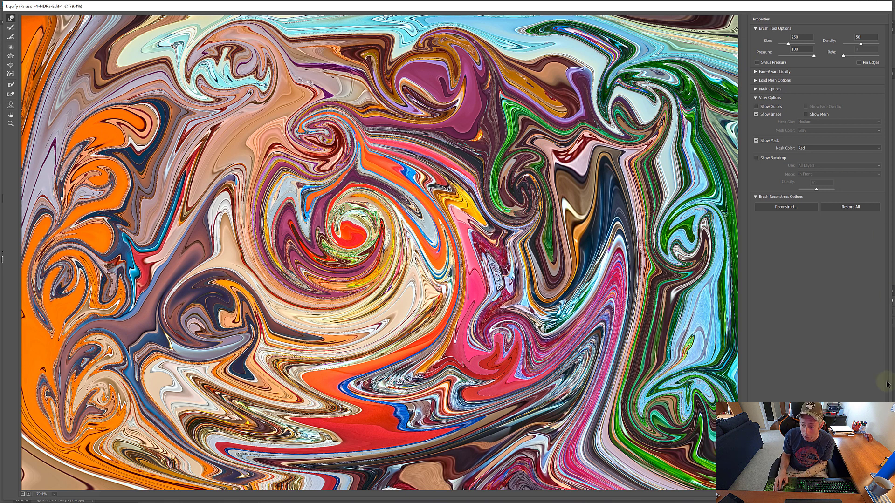
key(Return)
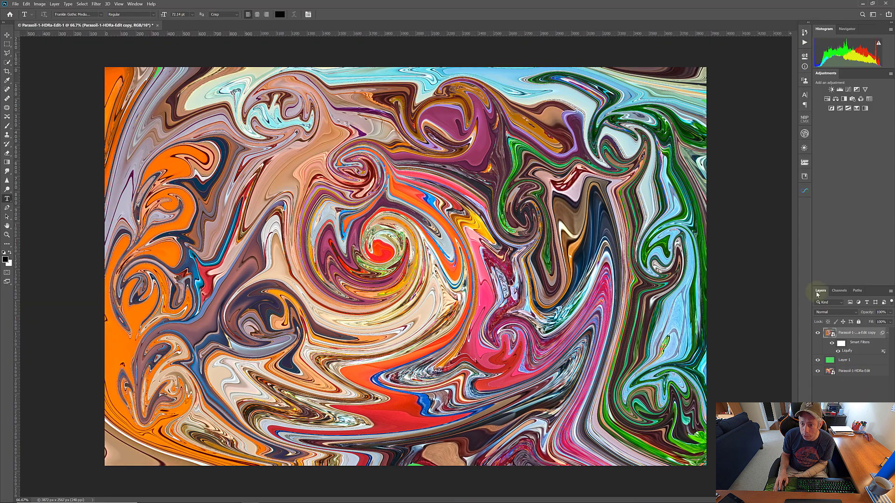